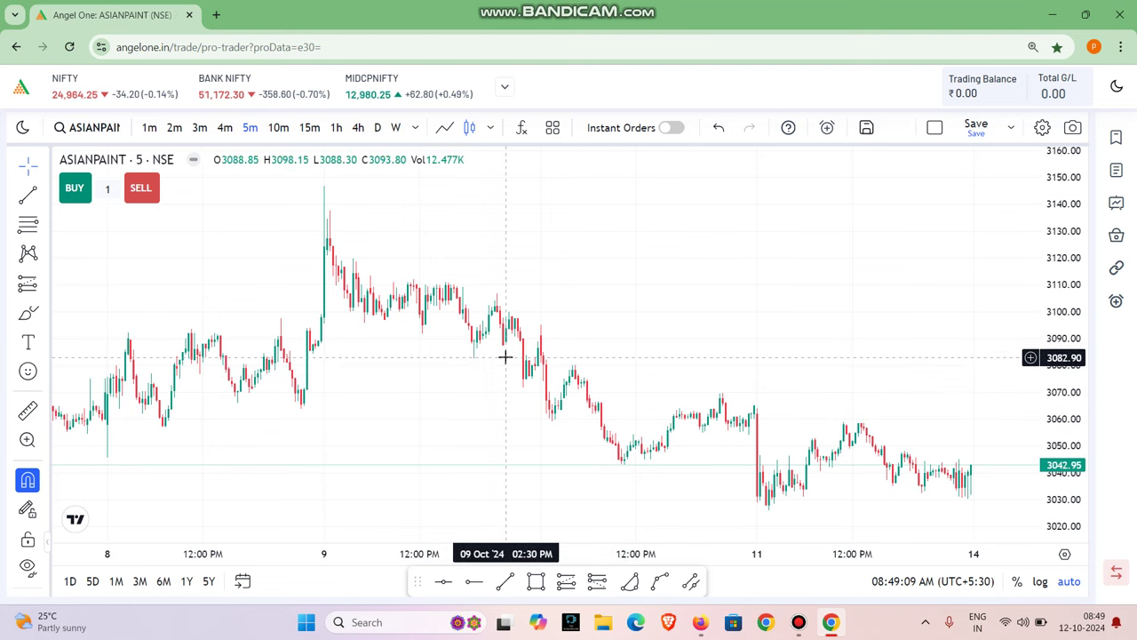
Add the Central Pivot Range indicator to the 5-minute ASIANPAINT chart and collapse the indicator legend.
{"action": "scroll", "coordinate": [505, 357], "scroll_direction": "up", "scroll_amount": 1}
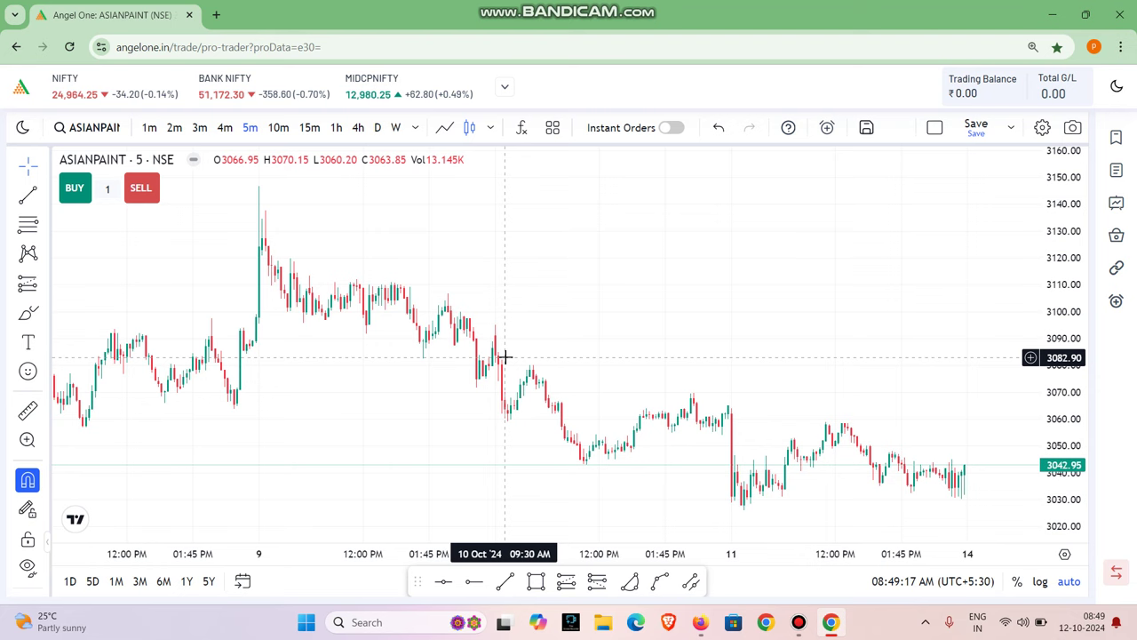
{"action": "scroll", "coordinate": [477, 354], "scroll_direction": "up", "scroll_amount": 2}
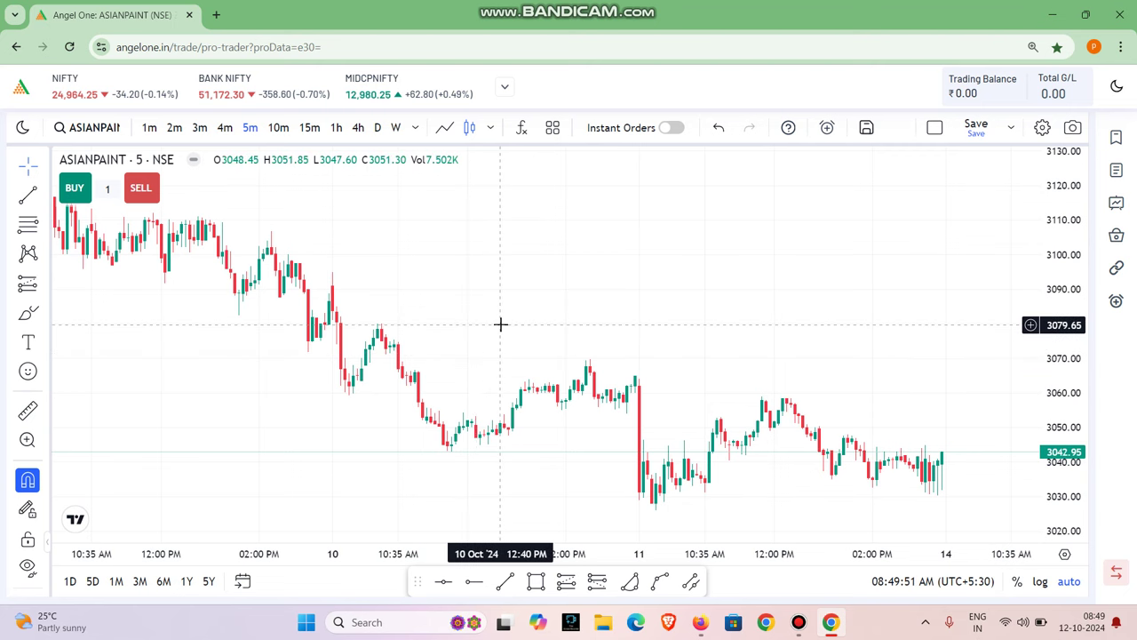
{"action": "left_click", "coordinate": [522, 129]}
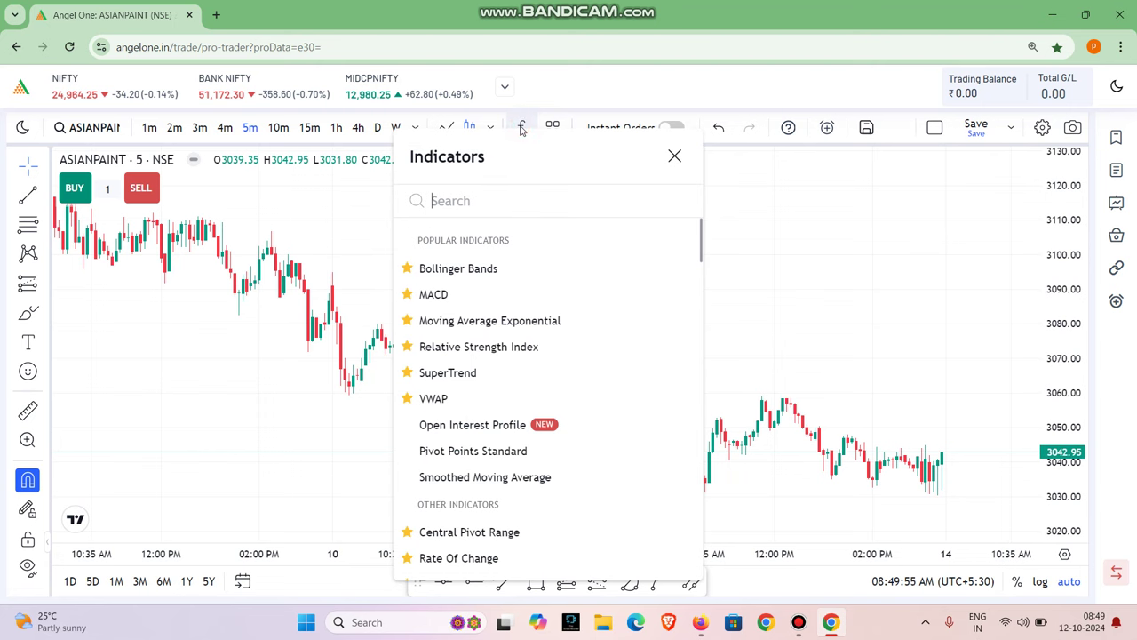
{"action": "type", "text": "cpr"}
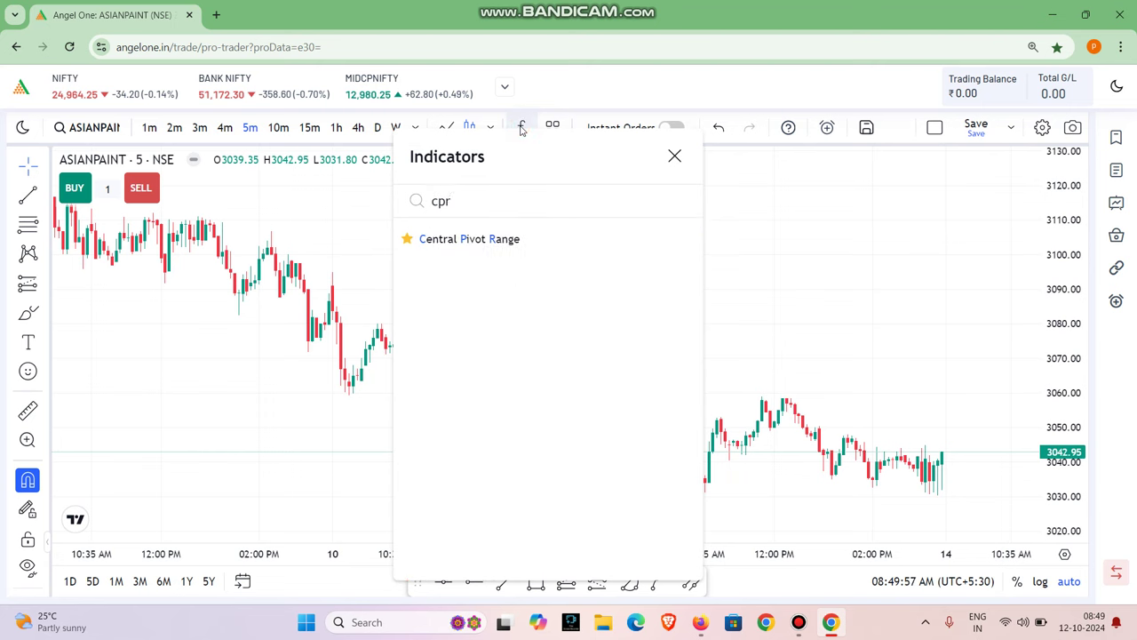
{"action": "left_click", "coordinate": [544, 241]}
{"action": "left_click", "coordinate": [277, 240]}
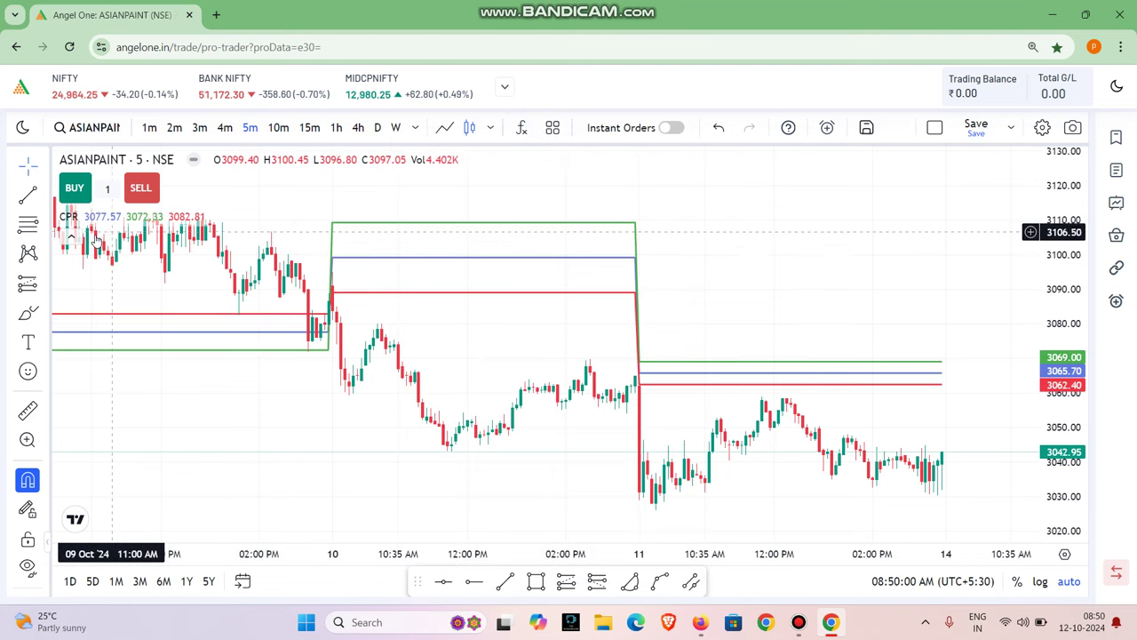
{"action": "left_click", "coordinate": [69, 233]}
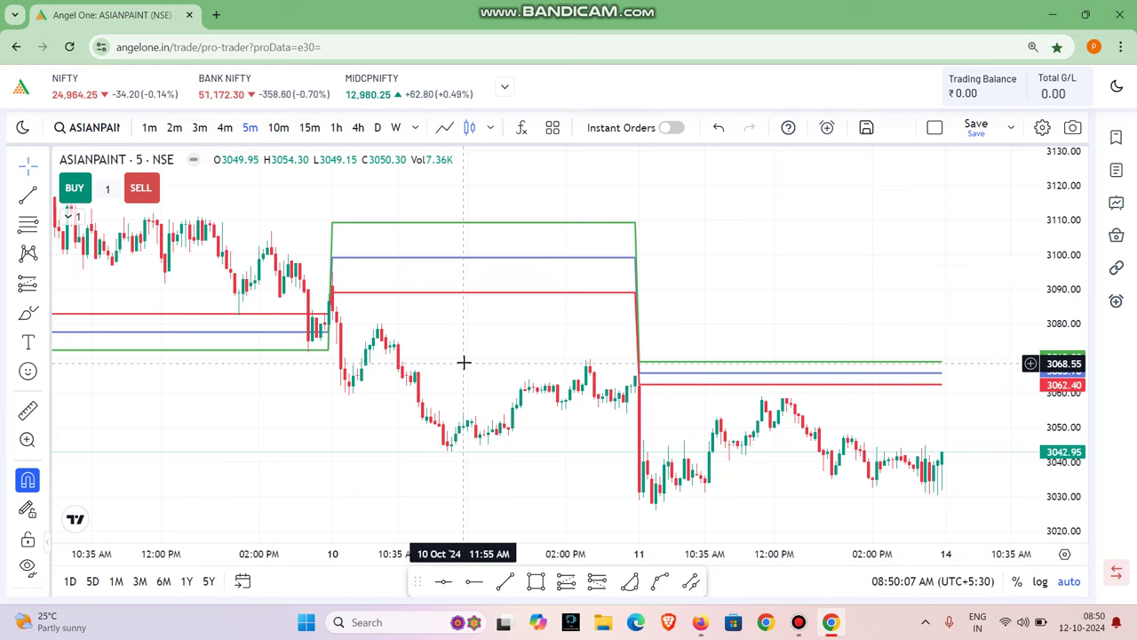
Examine the price action against the Central Pivot Range lines for each session from 11 October back to 4 October.
{"action": "scroll", "coordinate": [465, 363], "scroll_direction": "up", "scroll_amount": 1}
{"action": "scroll", "coordinate": [612, 386], "scroll_direction": "right", "scroll_amount": 1}
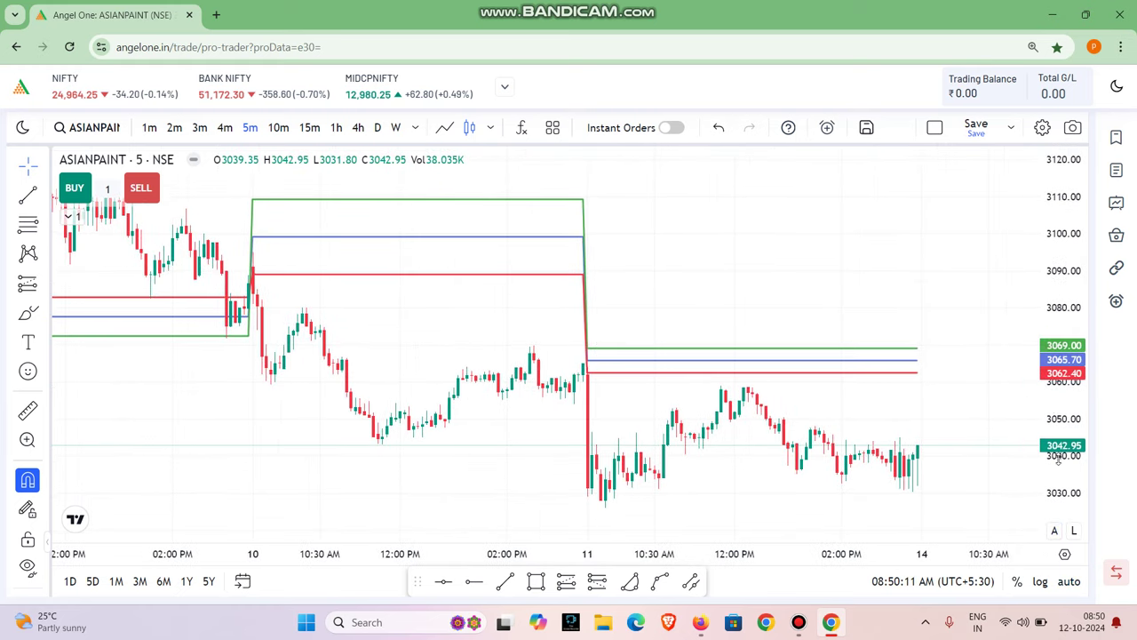
{"action": "left_click_drag", "start_coordinate": [1073, 313], "coordinate": [1072, 266]}
{"action": "scroll", "coordinate": [823, 274], "scroll_direction": "right", "scroll_amount": 1}
{"action": "scroll", "coordinate": [800, 271], "scroll_direction": "right", "scroll_amount": 5}
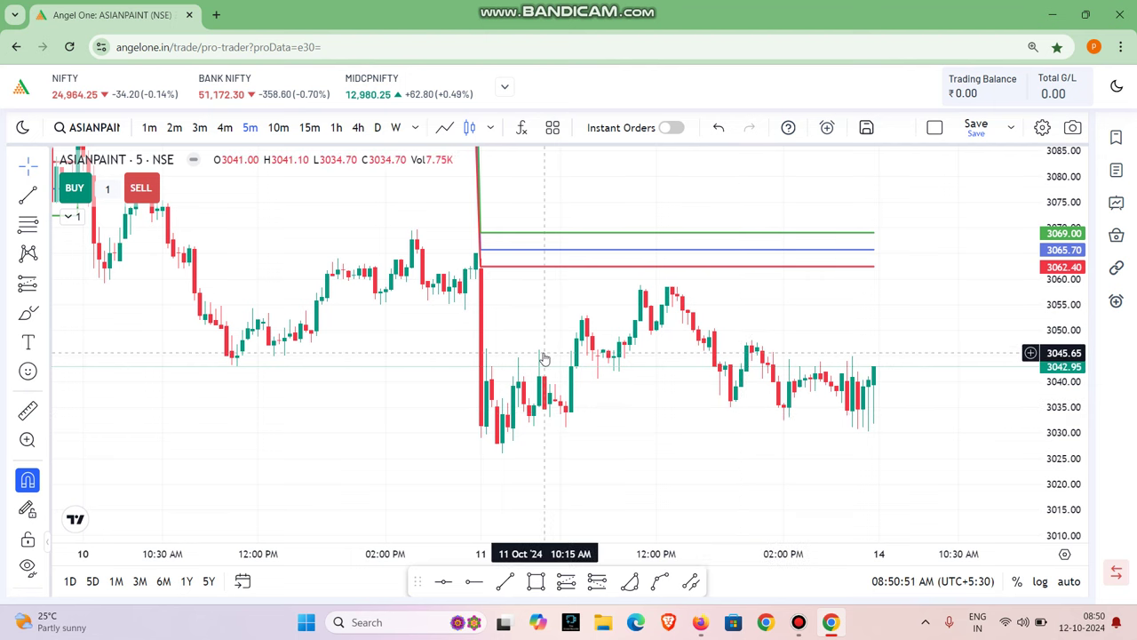
{"action": "left_click_drag", "start_coordinate": [398, 373], "coordinate": [769, 356]}
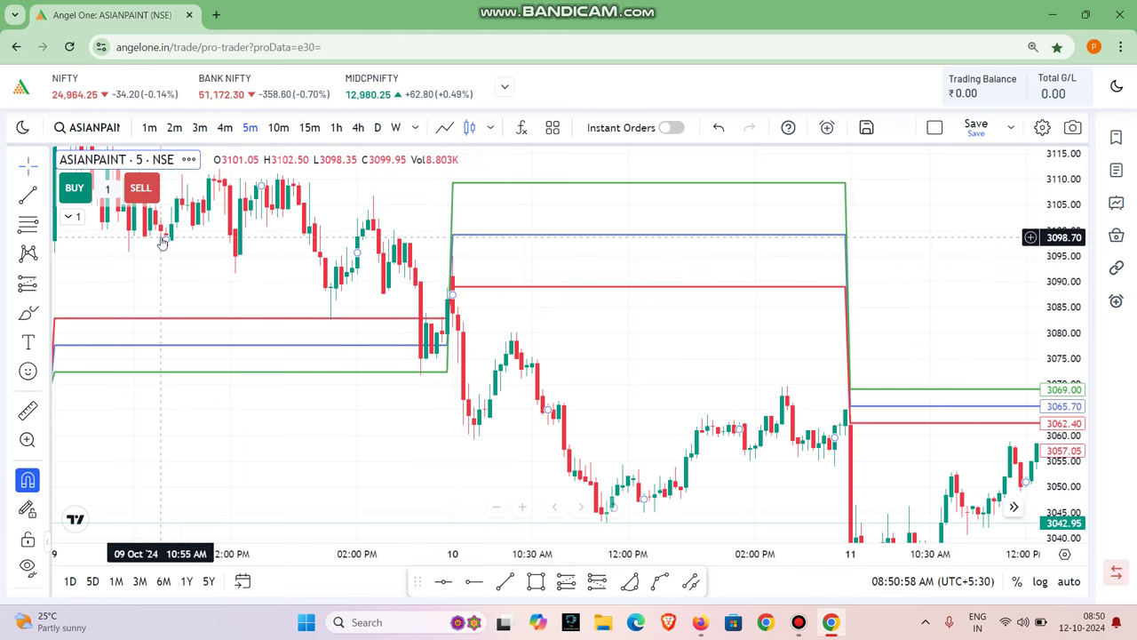
{"action": "scroll", "coordinate": [160, 235], "scroll_direction": "down", "scroll_amount": 1}
{"action": "scroll", "coordinate": [373, 308], "scroll_direction": "left", "scroll_amount": 5}
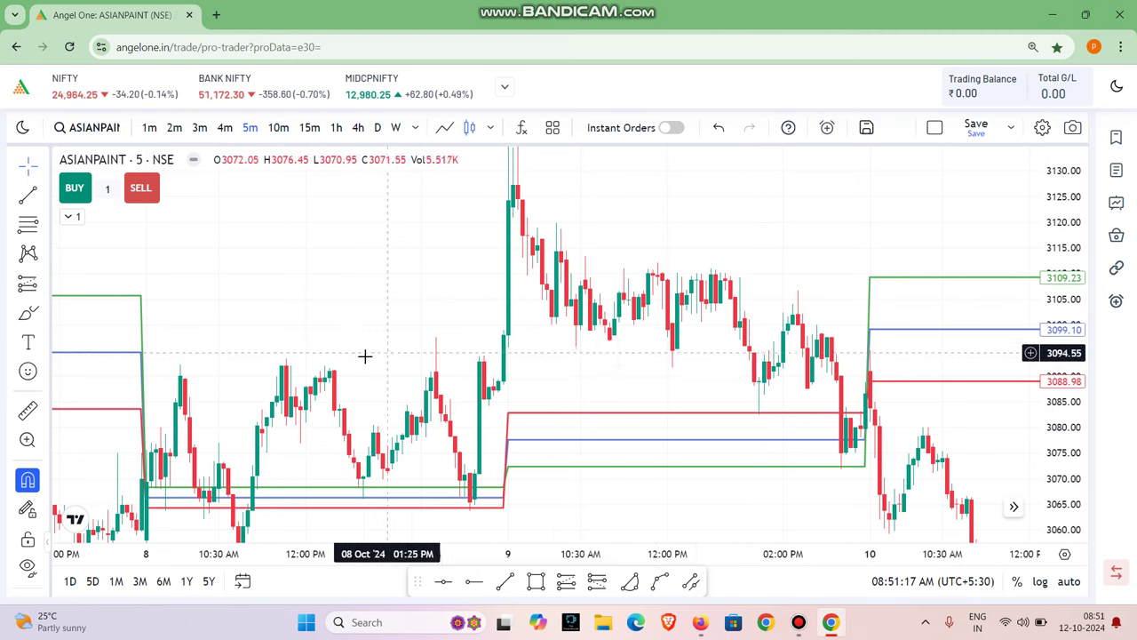
{"action": "left_click_drag", "start_coordinate": [368, 355], "coordinate": [664, 231]}
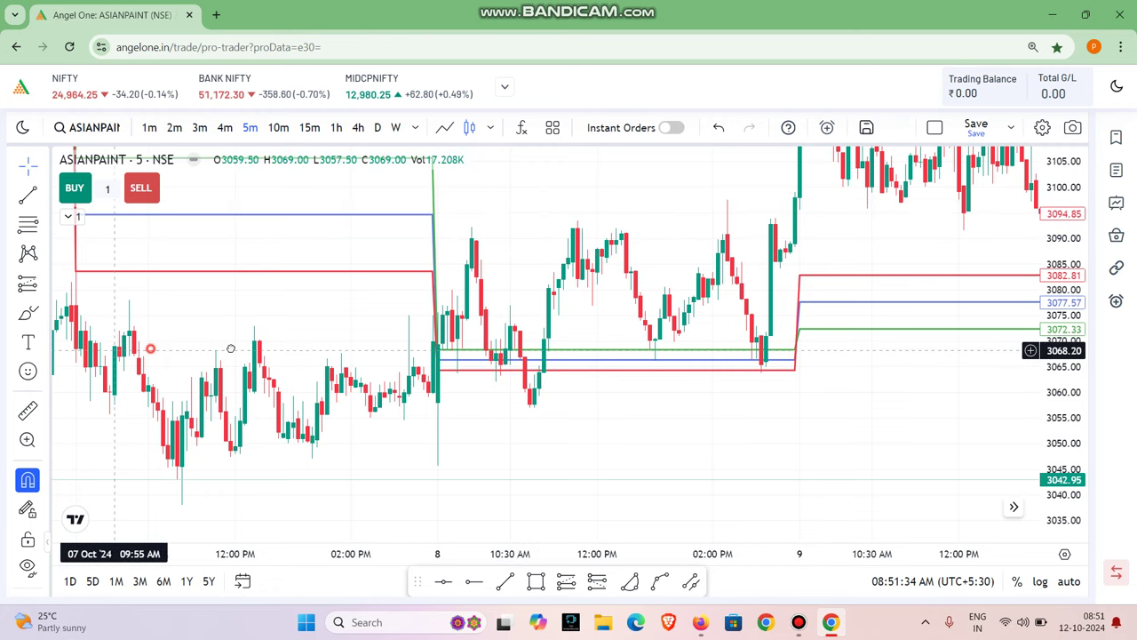
{"action": "left_click_drag", "start_coordinate": [152, 346], "coordinate": [379, 362]}
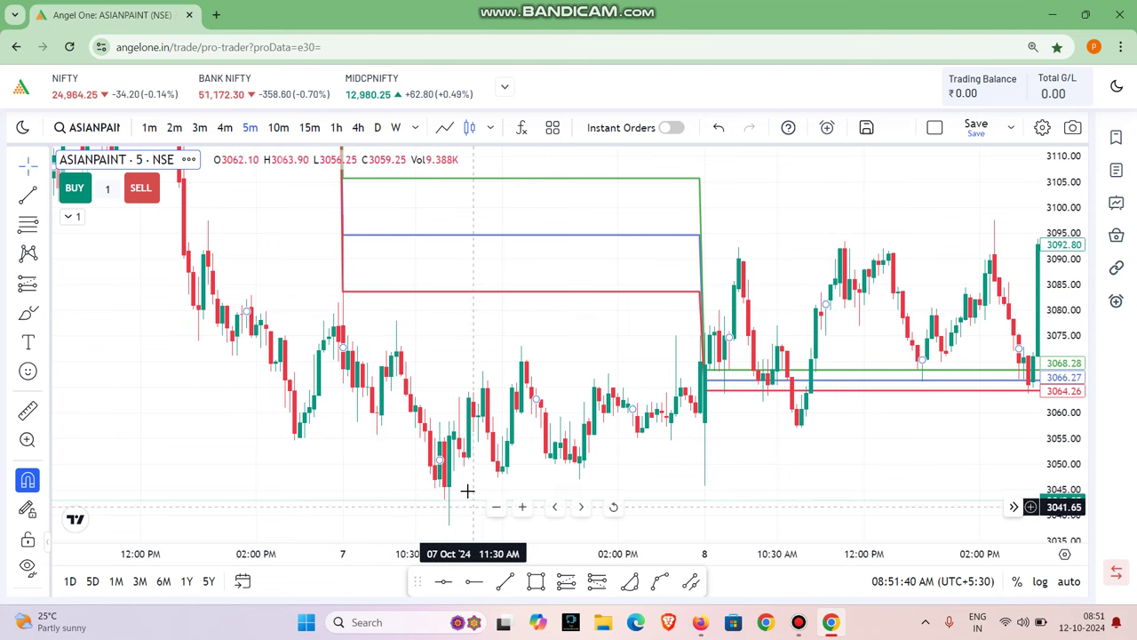
{"action": "left_click_drag", "start_coordinate": [380, 289], "coordinate": [698, 371]}
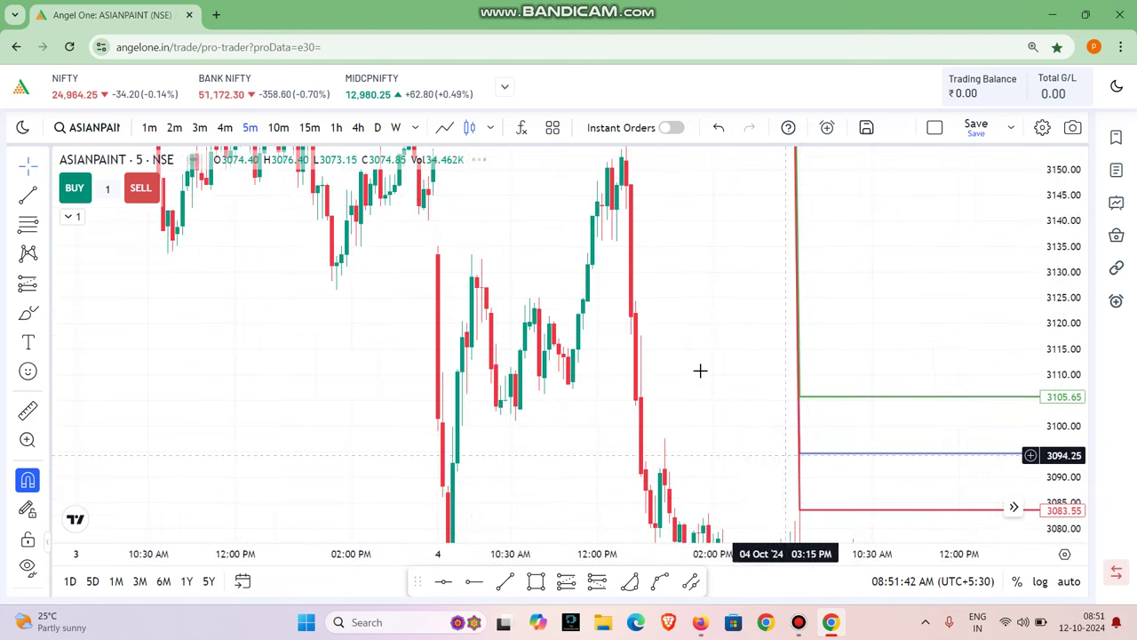
{"action": "left_click_drag", "start_coordinate": [1082, 359], "coordinate": [1081, 391]}
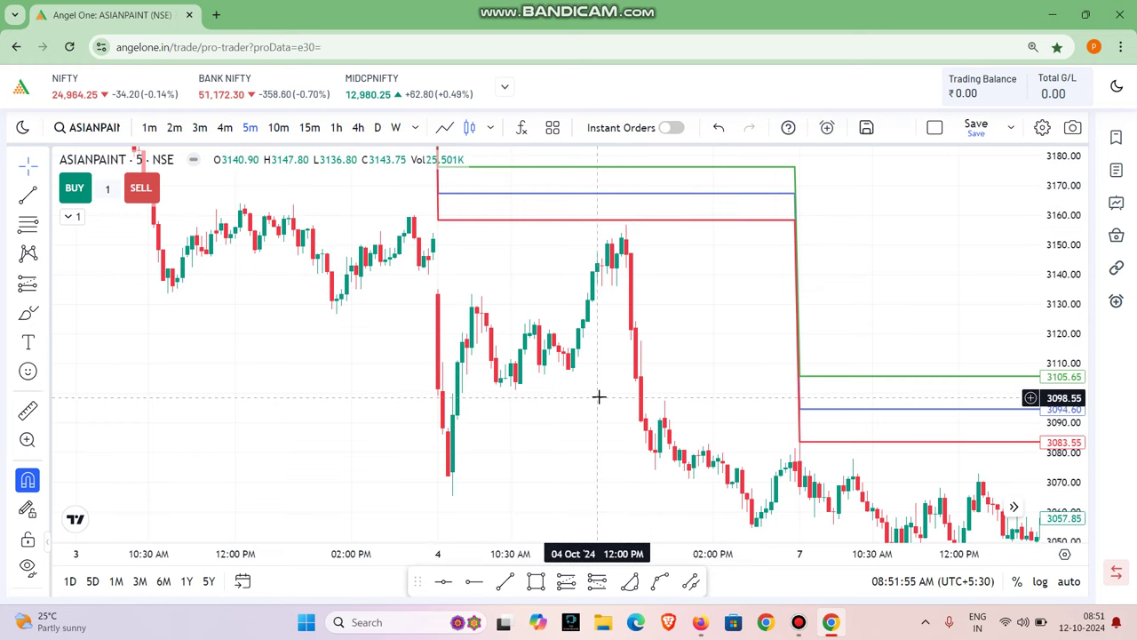
Draw two nearly horizontal trend lines from the first 3 October candle, at its low (about 3186) and its high (about 3222).
{"action": "scroll", "coordinate": [593, 395], "scroll_direction": "left", "scroll_amount": 10}
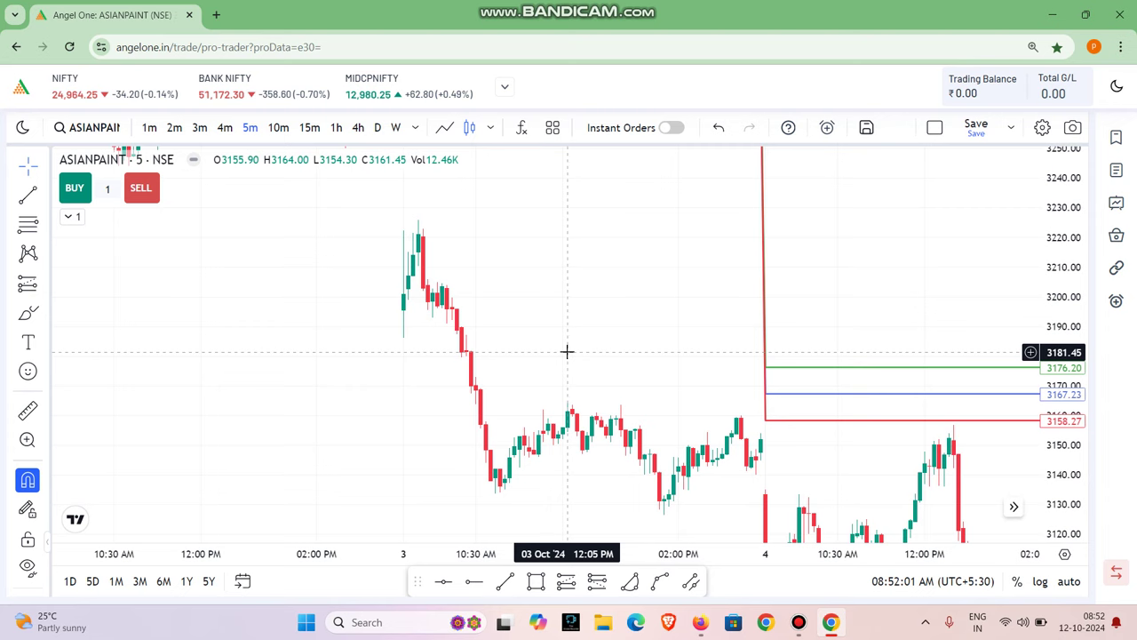
{"action": "left_click_drag", "start_coordinate": [863, 211], "coordinate": [886, 274]}
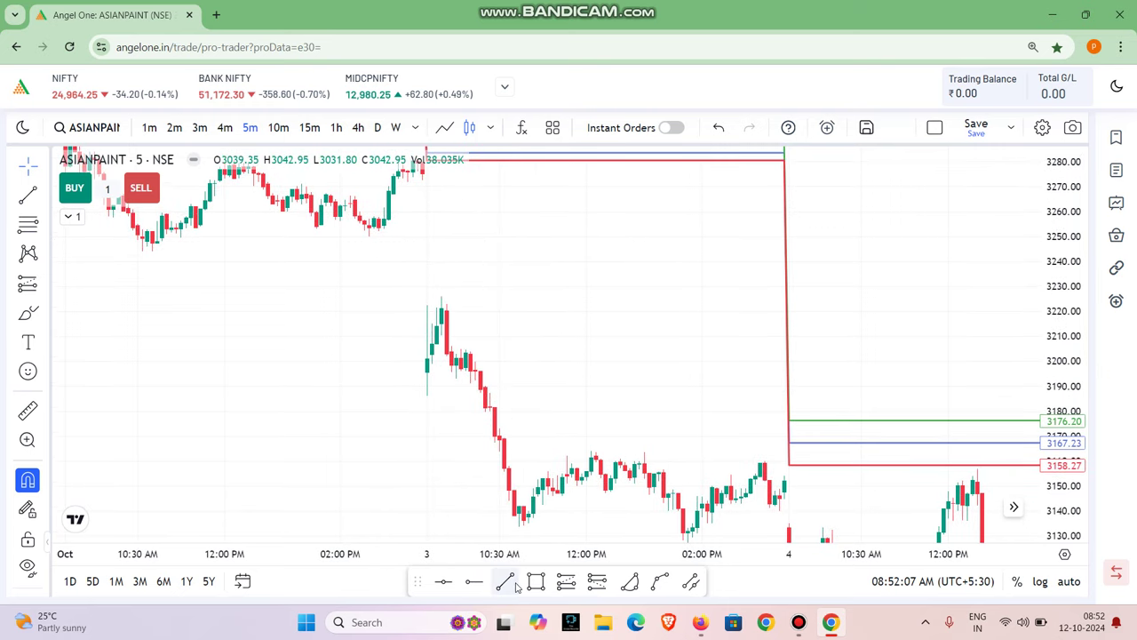
{"action": "left_click", "coordinate": [474, 581]}
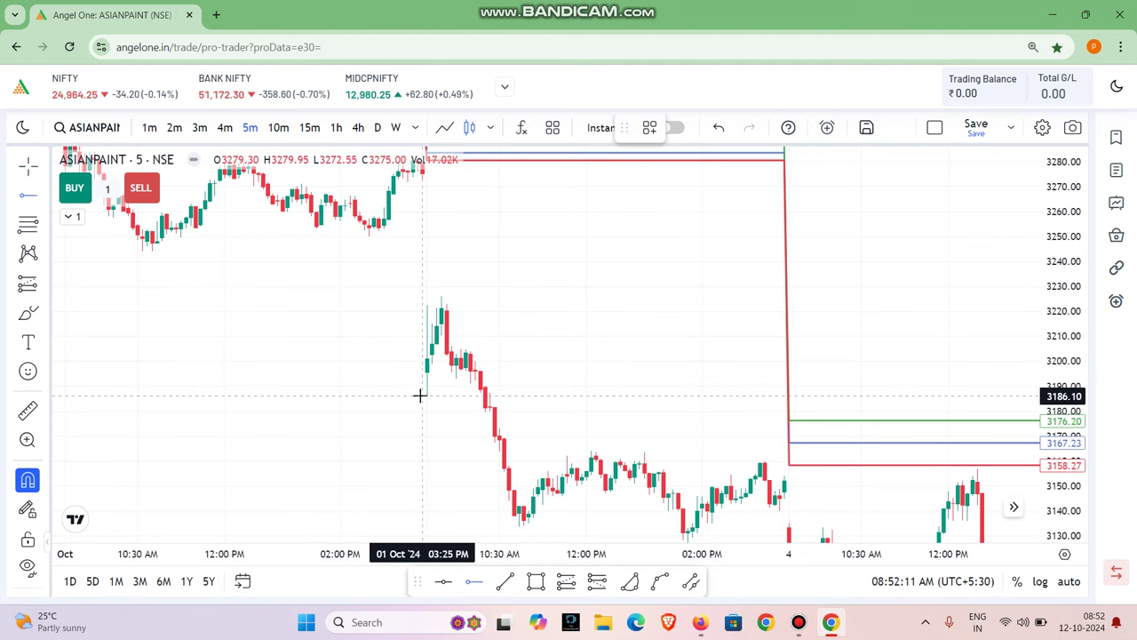
{"action": "left_click", "coordinate": [506, 582]}
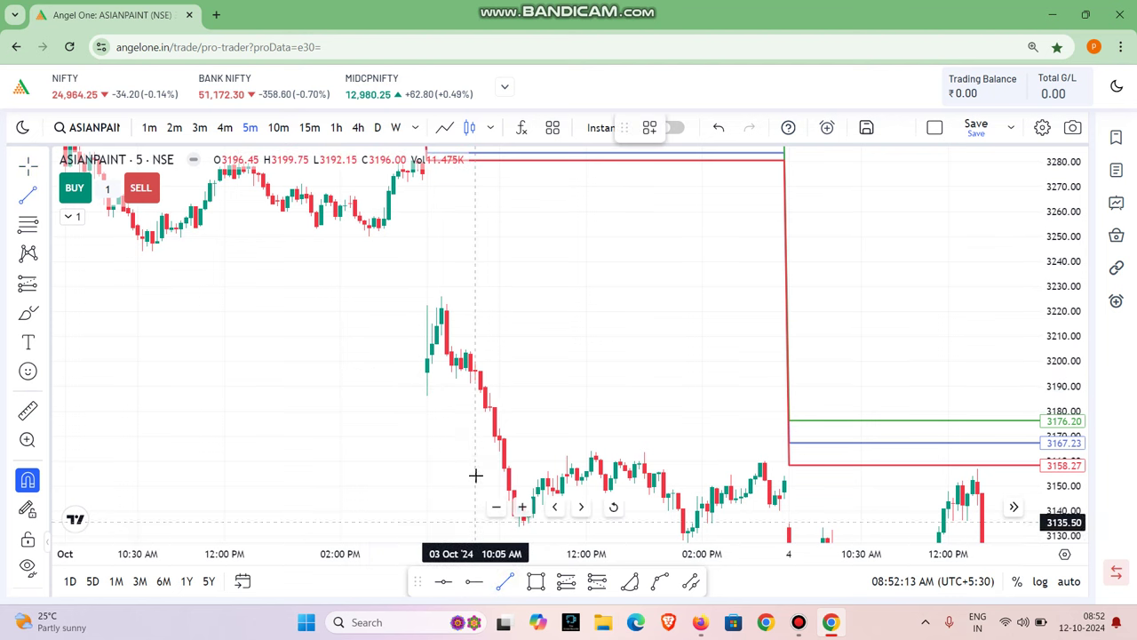
{"action": "left_click", "coordinate": [548, 394]}
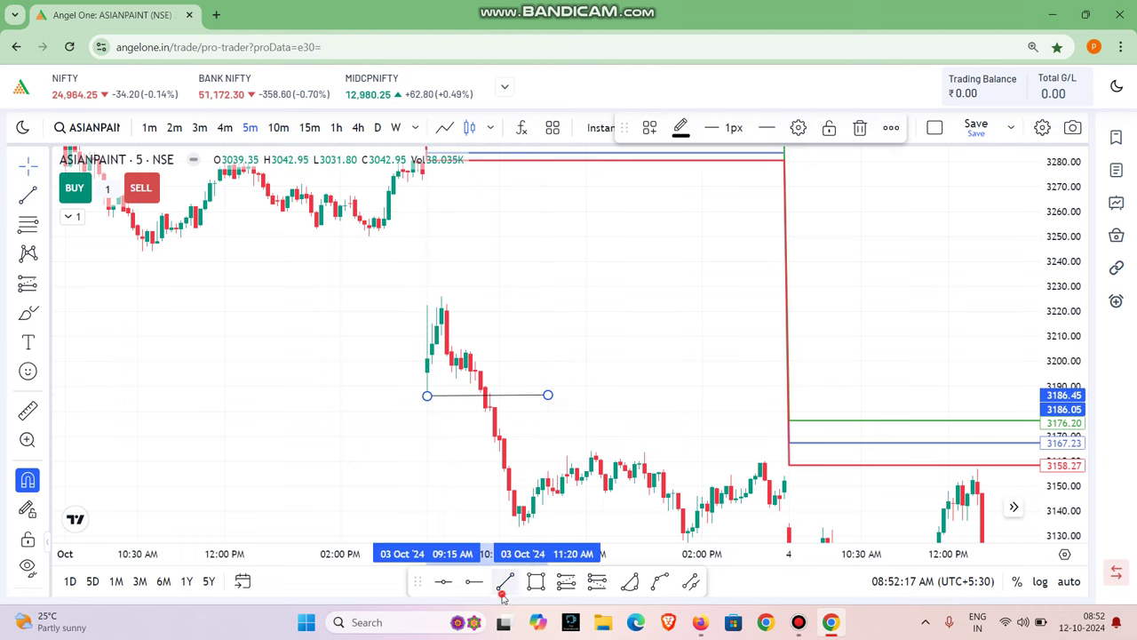
{"action": "left_click", "coordinate": [504, 581]}
{"action": "left_click", "coordinate": [427, 306]}
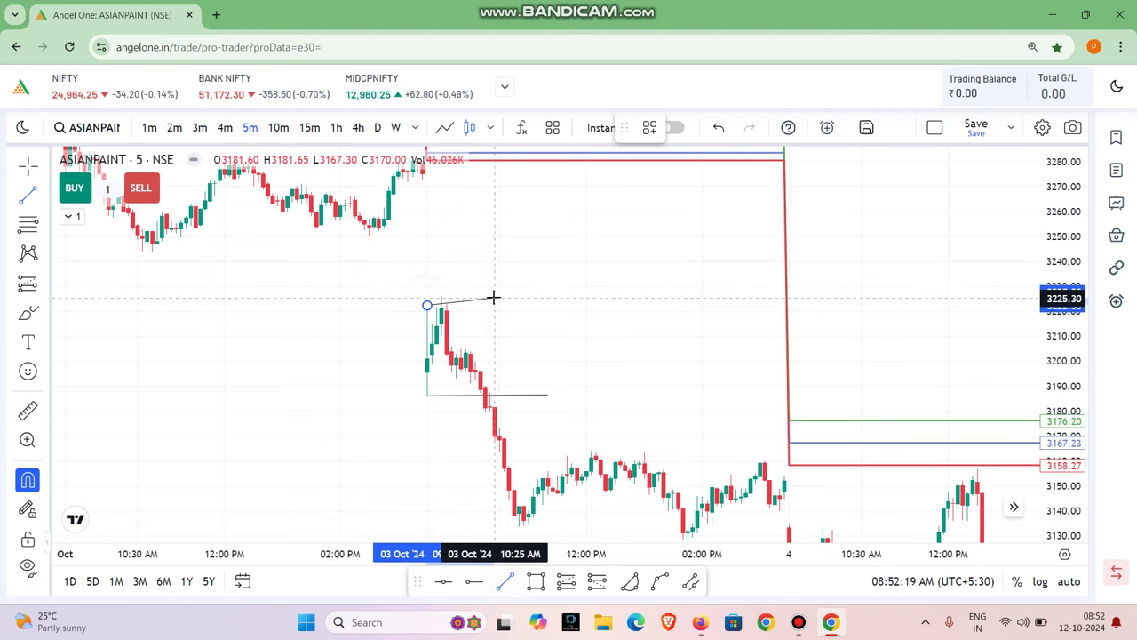
{"action": "left_click", "coordinate": [552, 303]}
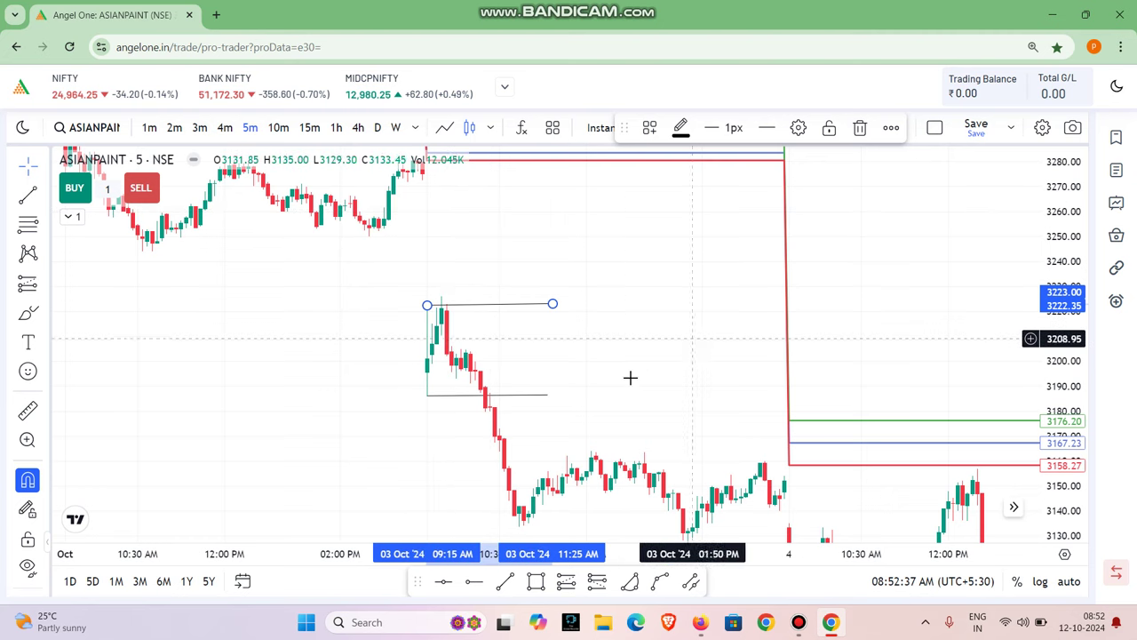
{"action": "left_click", "coordinate": [655, 365]}
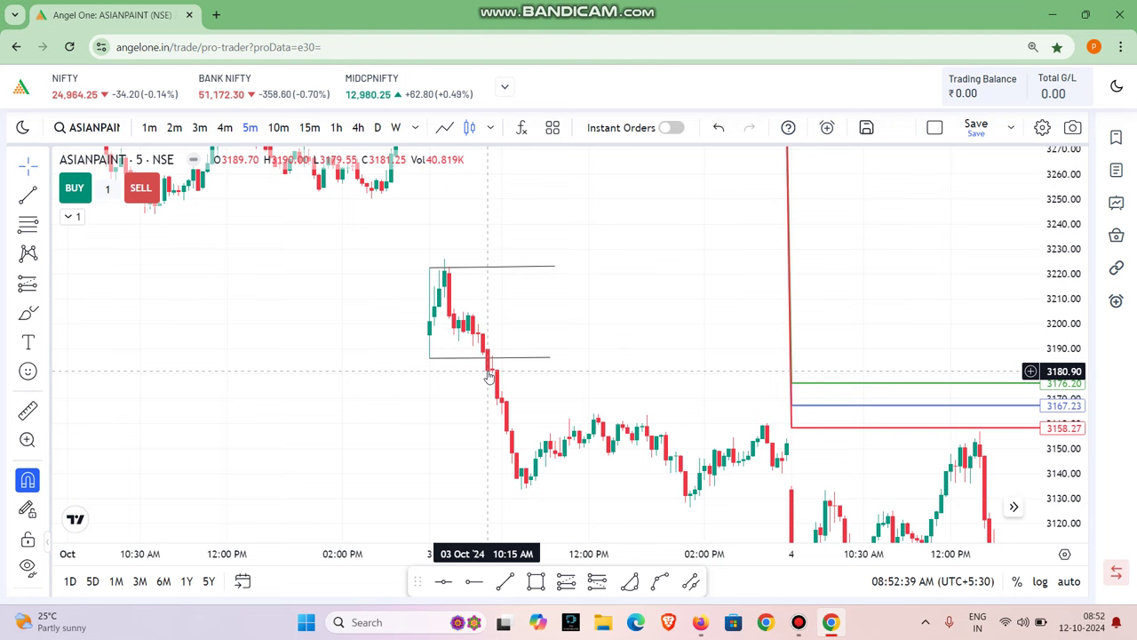
Place a short position below the 3 October low line at 3179.55, with stop 3189.70 and target 3134.20, and delete it.
{"action": "left_click", "coordinate": [597, 582]}
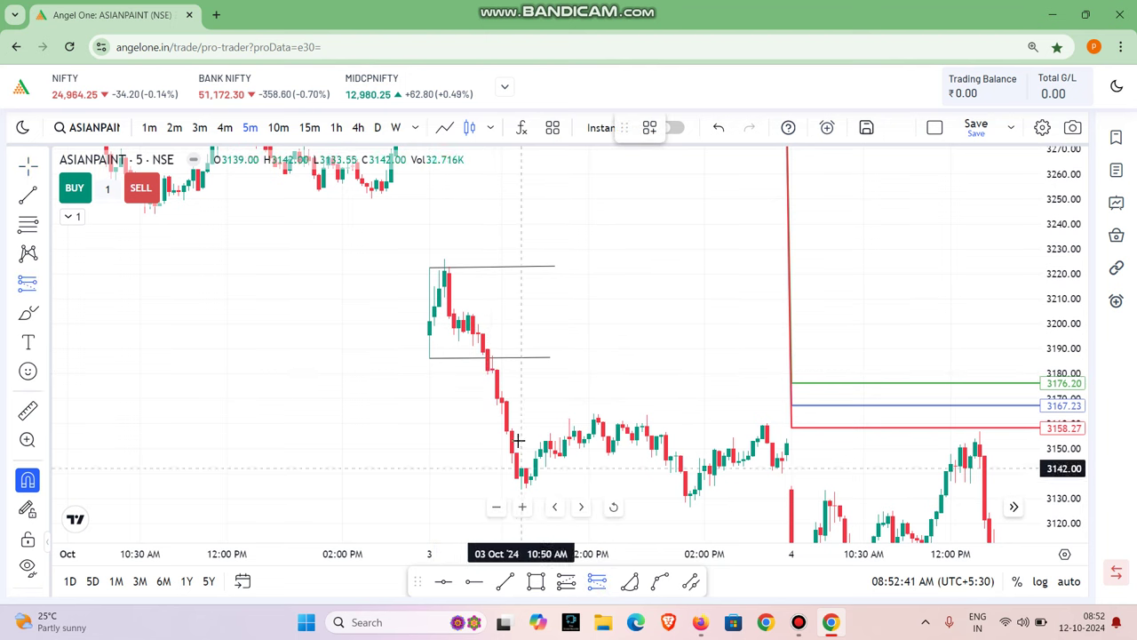
{"action": "left_click", "coordinate": [487, 374]}
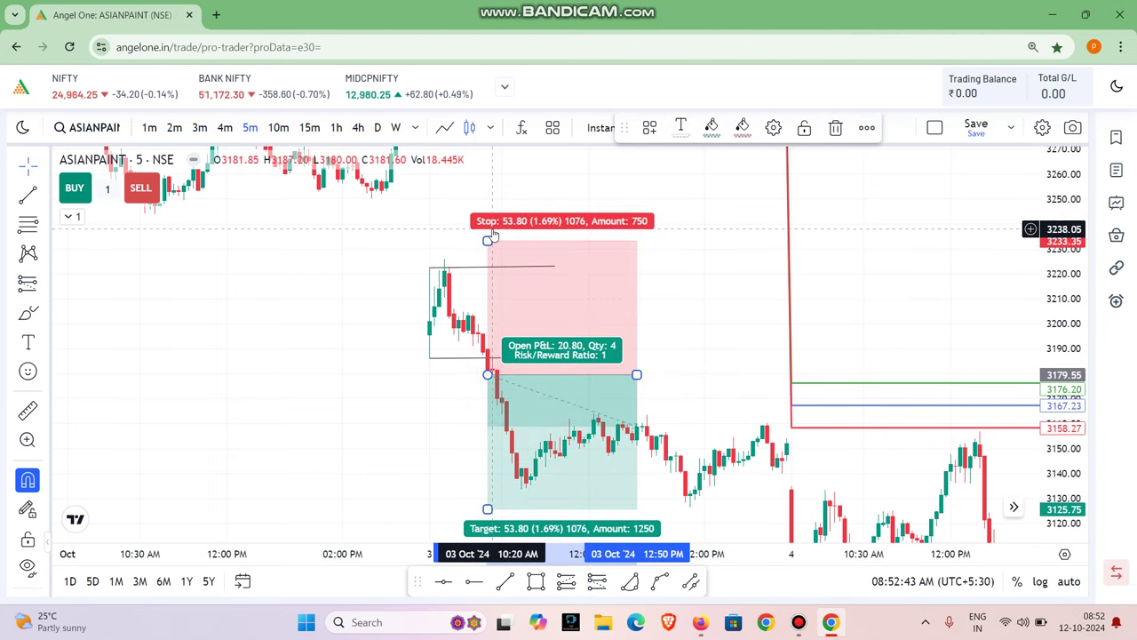
{"action": "left_click_drag", "start_coordinate": [486, 241], "coordinate": [487, 355]}
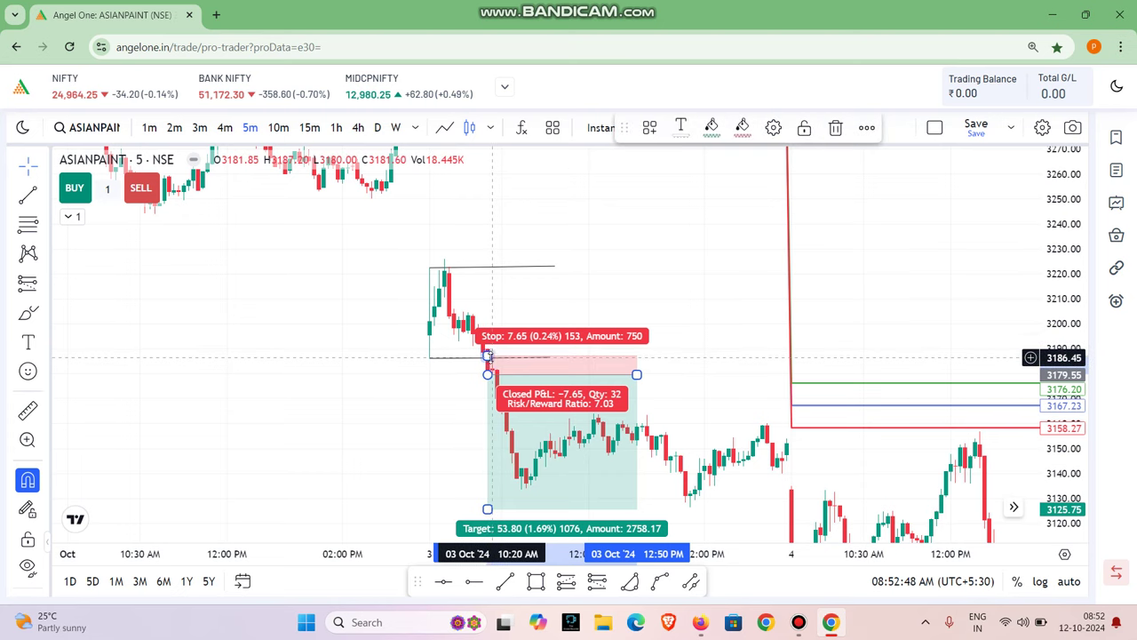
{"action": "left_click_drag", "start_coordinate": [487, 355], "coordinate": [487, 349]}
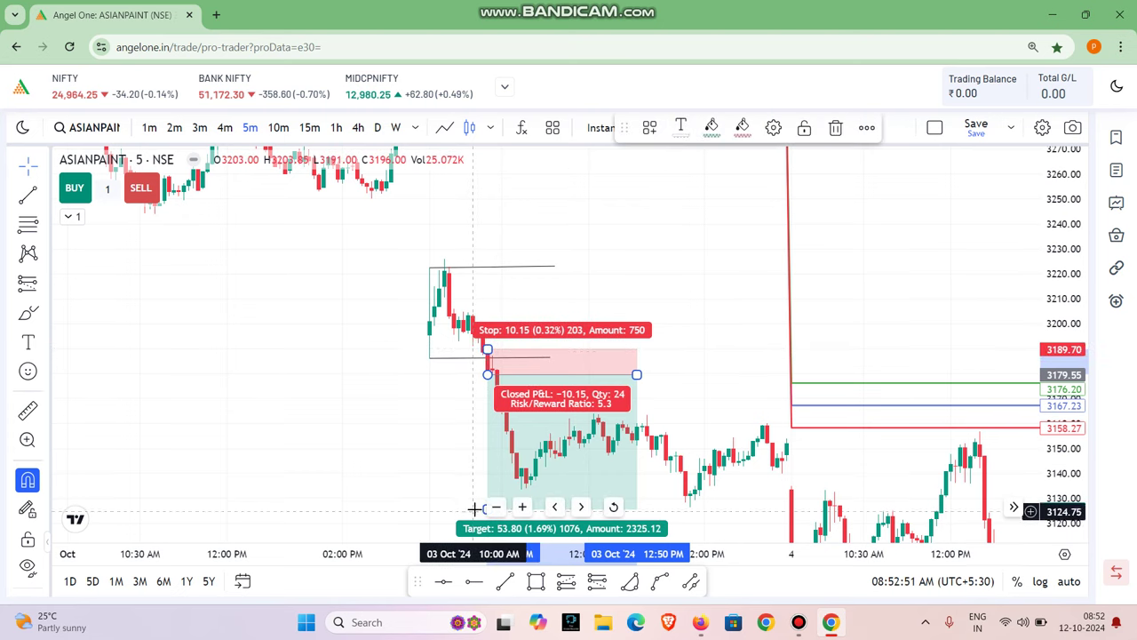
{"action": "left_click_drag", "start_coordinate": [460, 468], "coordinate": [505, 426]}
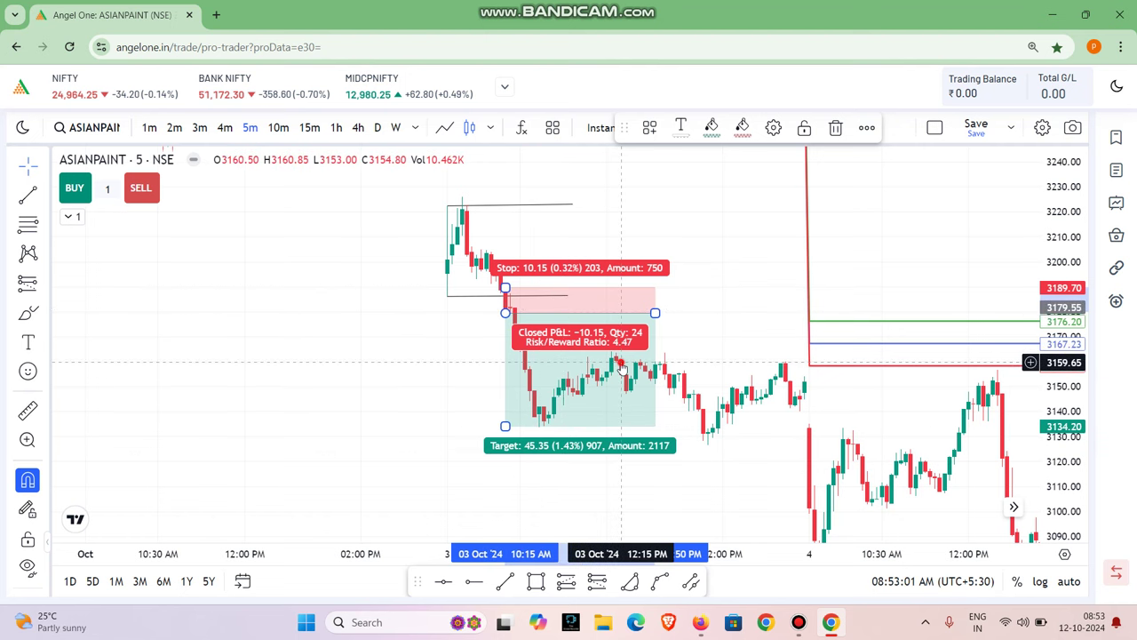
{"action": "left_click", "coordinate": [836, 128]}
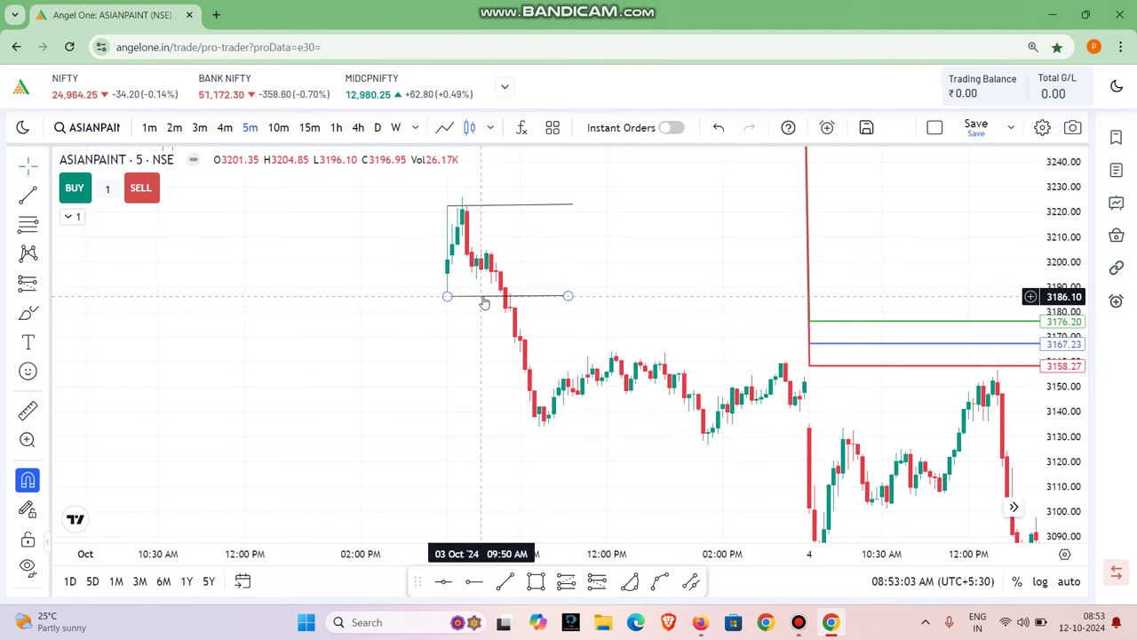
Draw two nearly horizontal trend lines from the opening candles of 27 September, at the low (about 3277) and the high (3299).
{"action": "scroll", "coordinate": [589, 239], "scroll_direction": "left", "scroll_amount": 5}
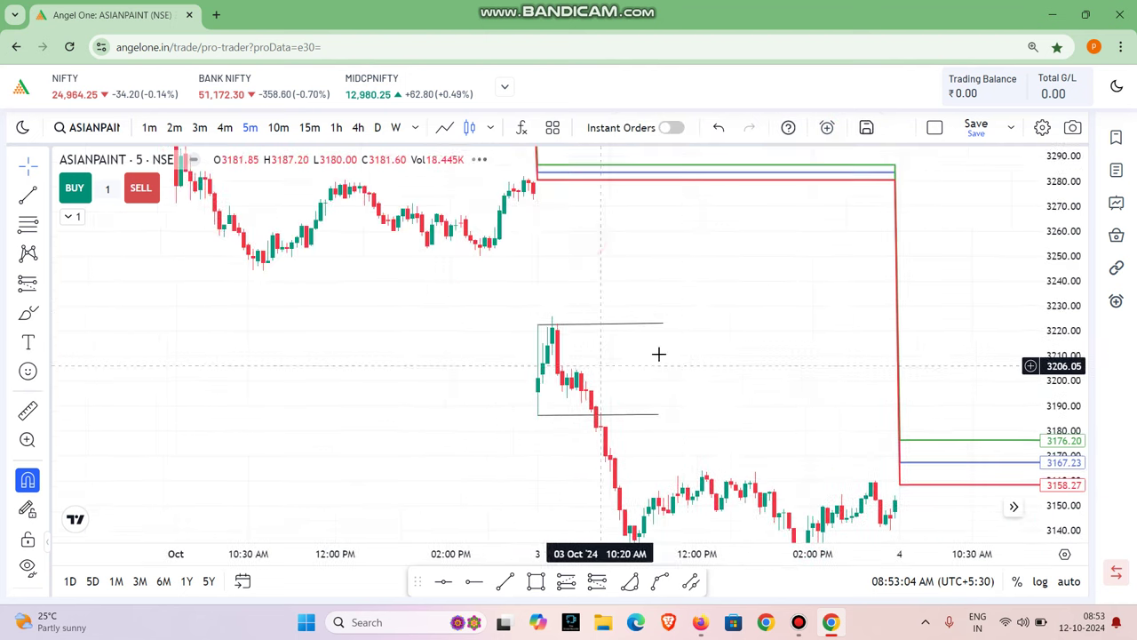
{"action": "scroll", "coordinate": [633, 234], "scroll_direction": "left", "scroll_amount": 3}
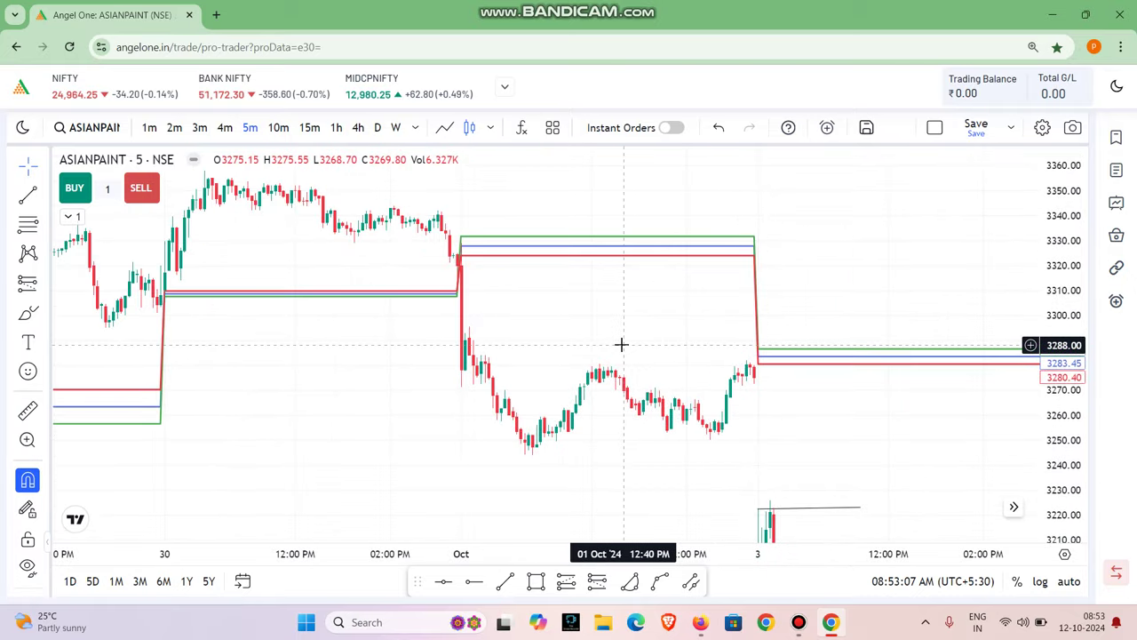
{"action": "left_click_drag", "start_coordinate": [270, 231], "coordinate": [424, 312]}
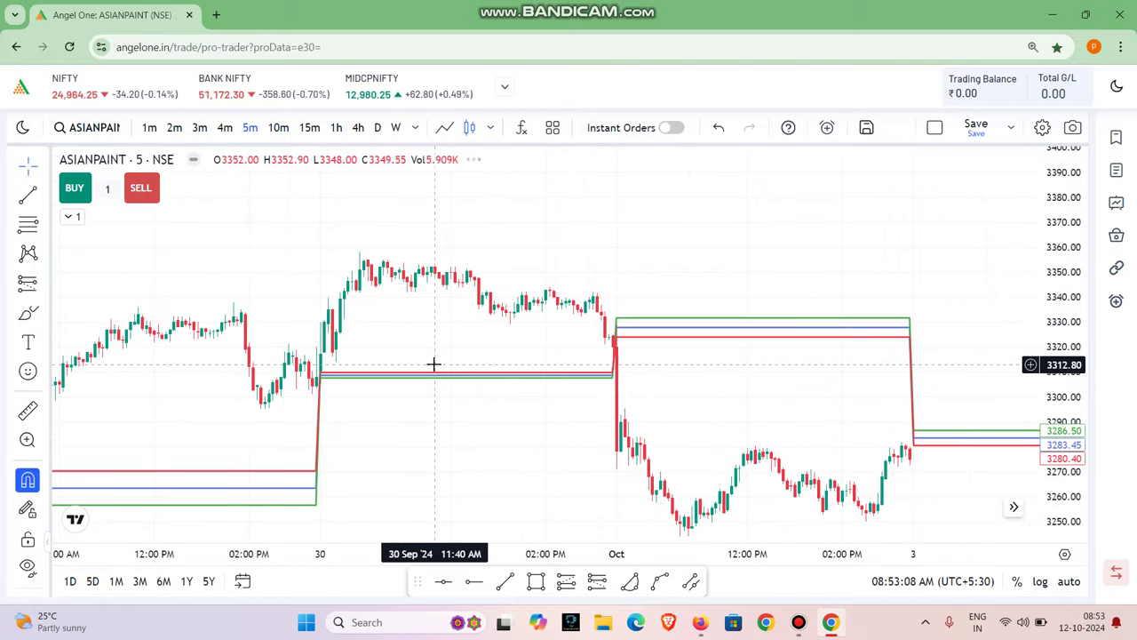
{"action": "left_click_drag", "start_coordinate": [433, 364], "coordinate": [632, 320]}
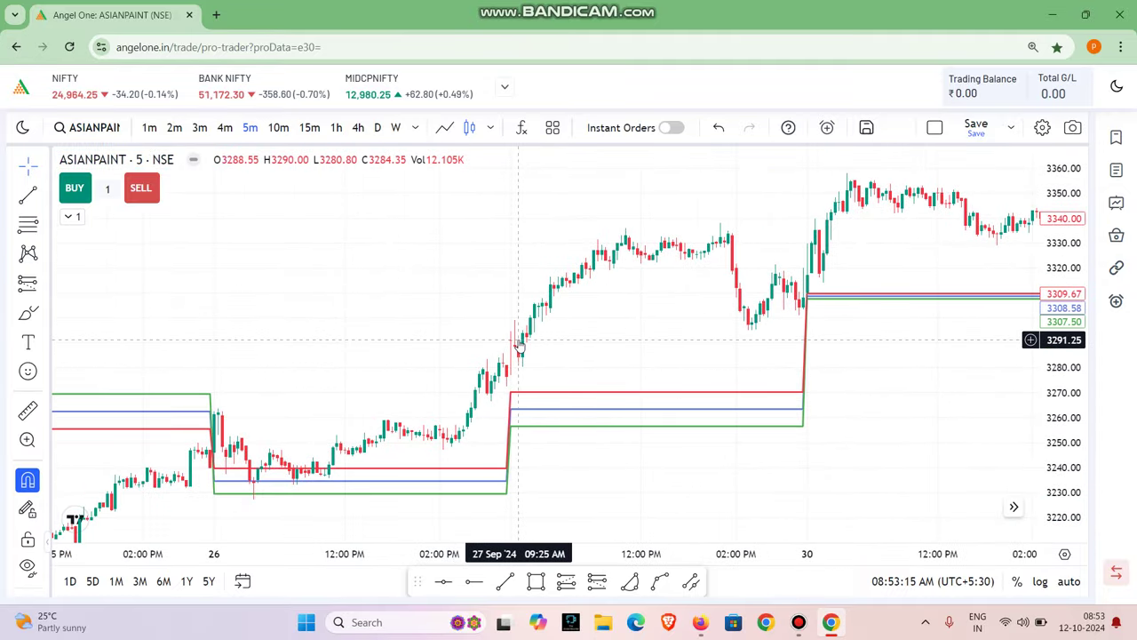
{"action": "left_click", "coordinate": [506, 584]}
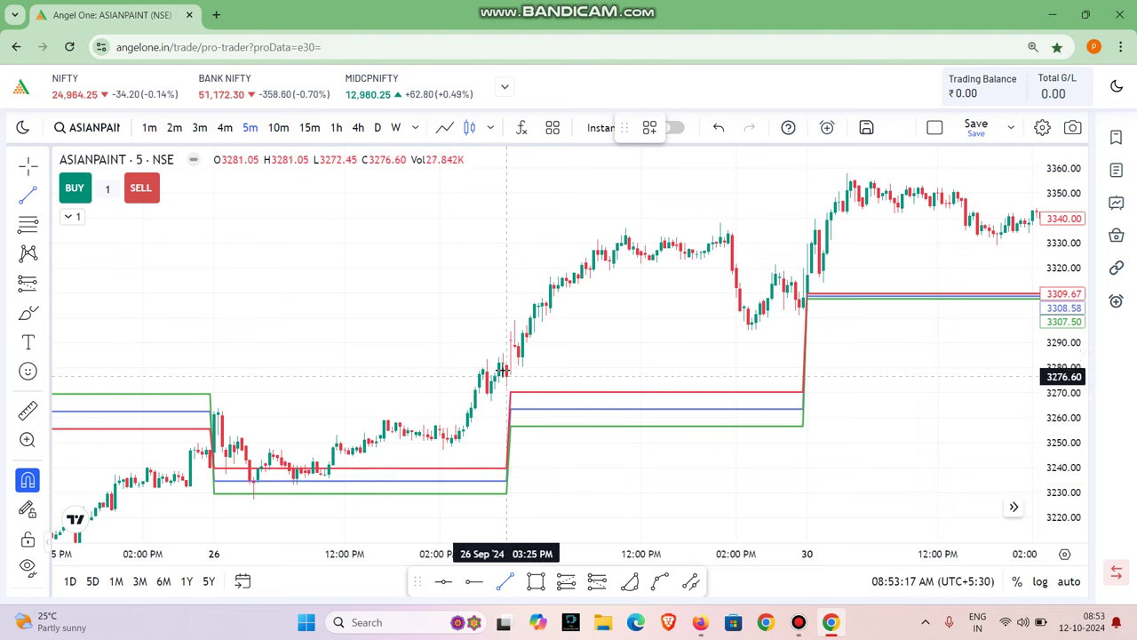
{"action": "left_click_drag", "start_coordinate": [511, 373], "coordinate": [586, 375]}
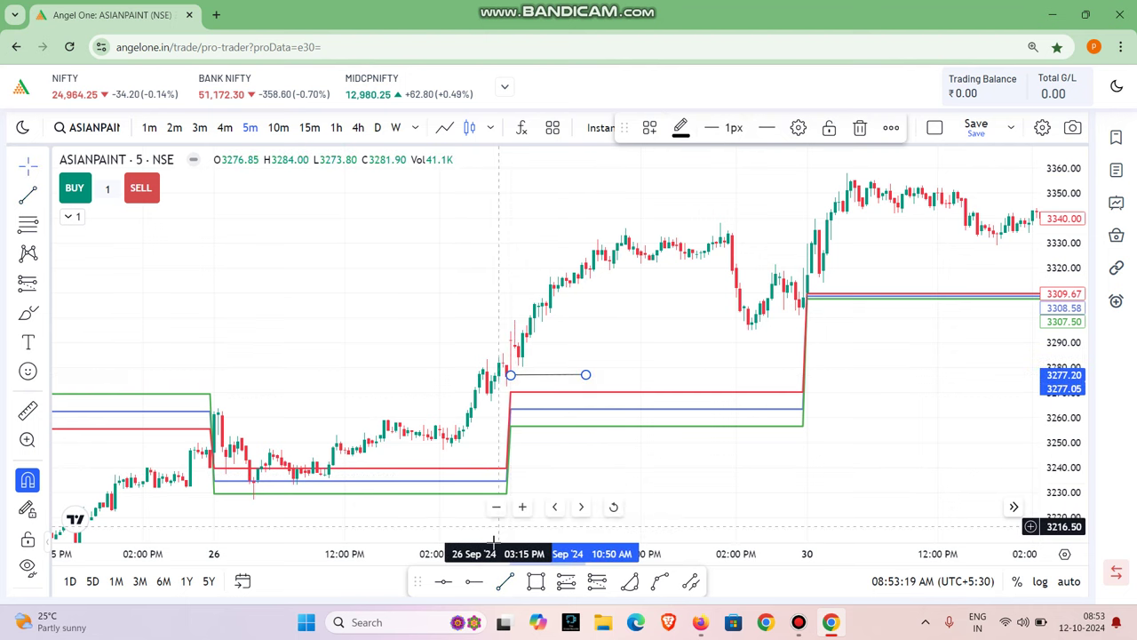
{"action": "left_click", "coordinate": [480, 352]}
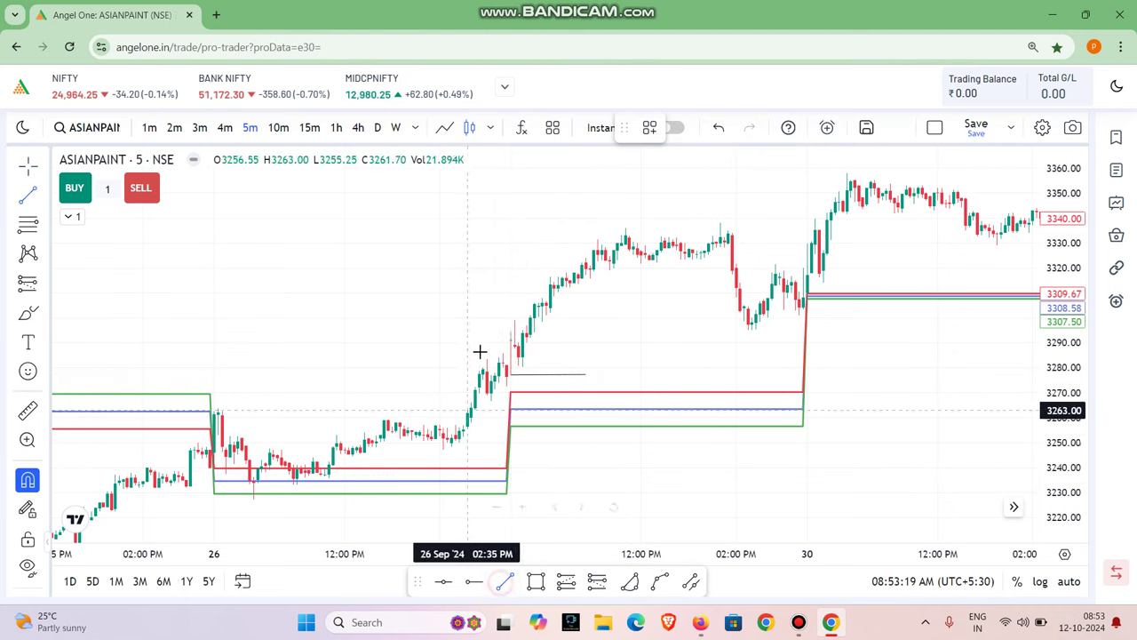
{"action": "left_click", "coordinate": [515, 316]}
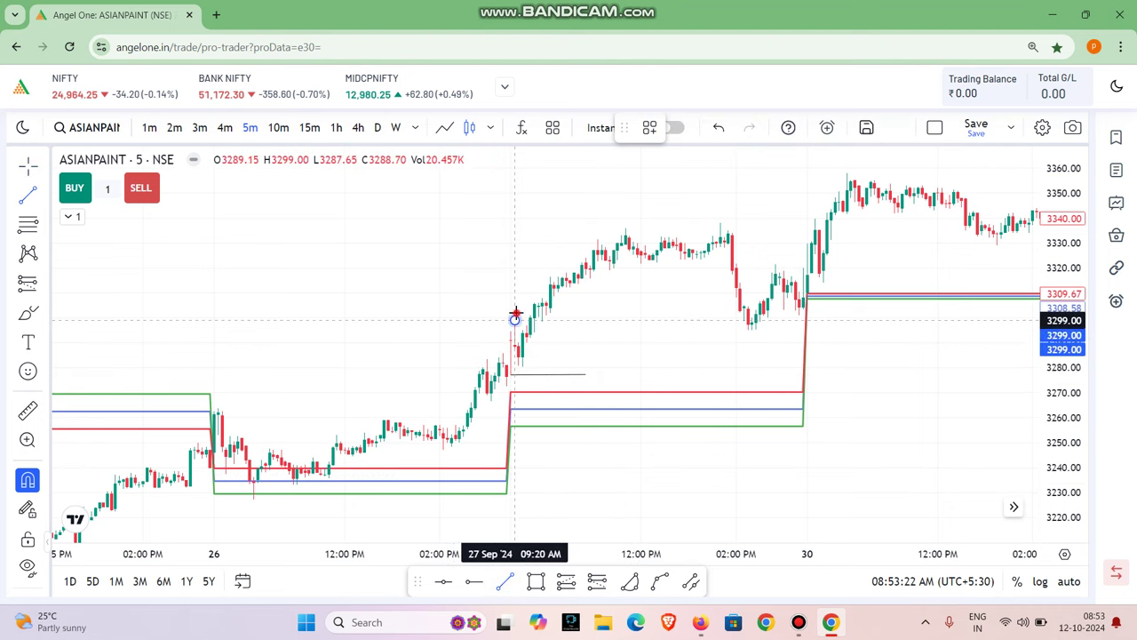
{"action": "left_click", "coordinate": [592, 320]}
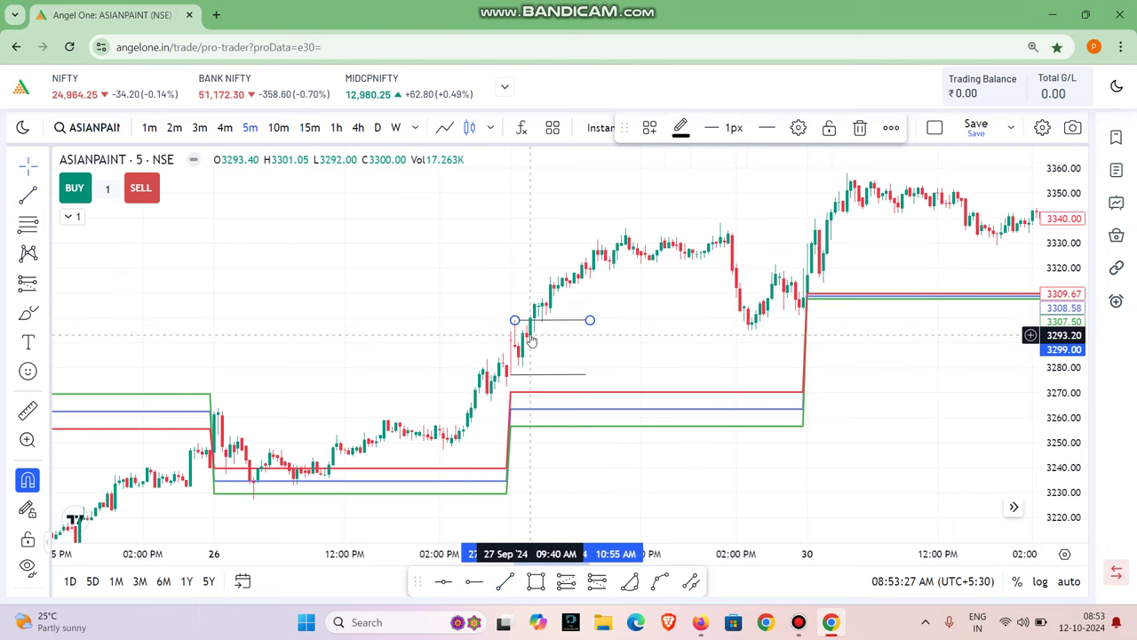
Place a long position above the 27 September high line at 3301.05, with stop 3292.00 and target 3331.30, and delete it.
{"action": "left_click", "coordinate": [566, 581]}
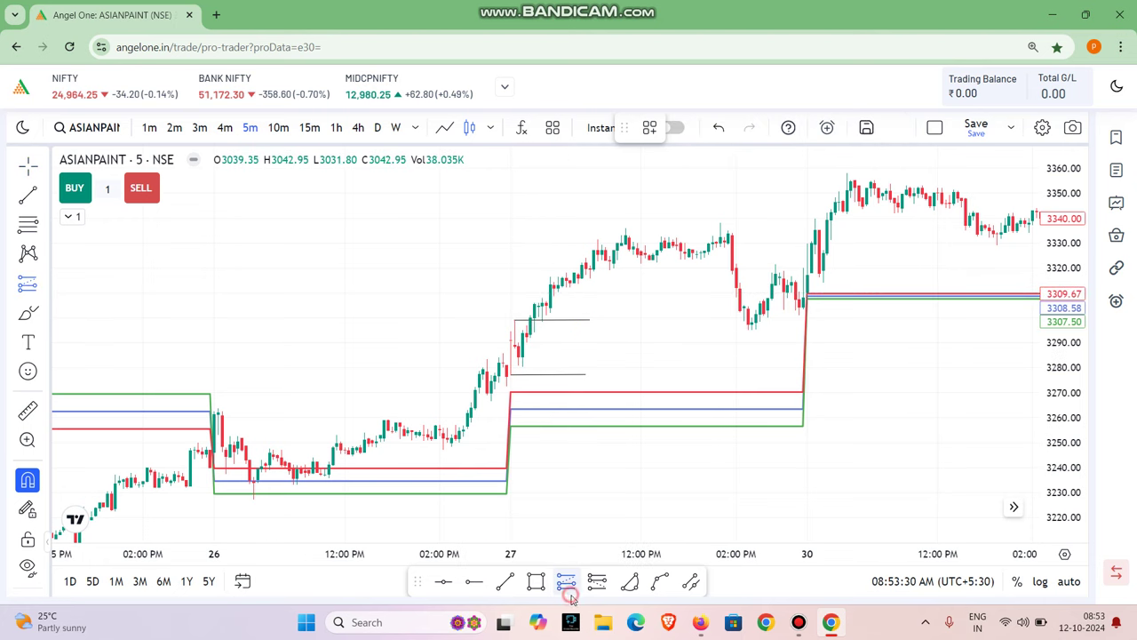
{"action": "left_click", "coordinate": [529, 315]}
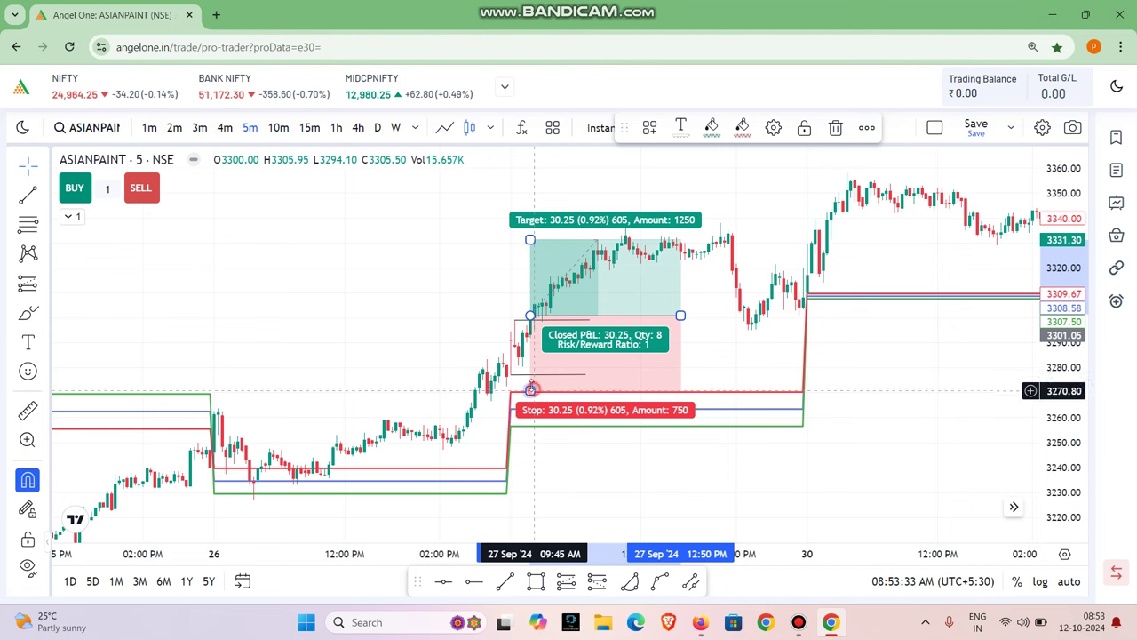
{"action": "left_click_drag", "start_coordinate": [530, 388], "coordinate": [530, 337]}
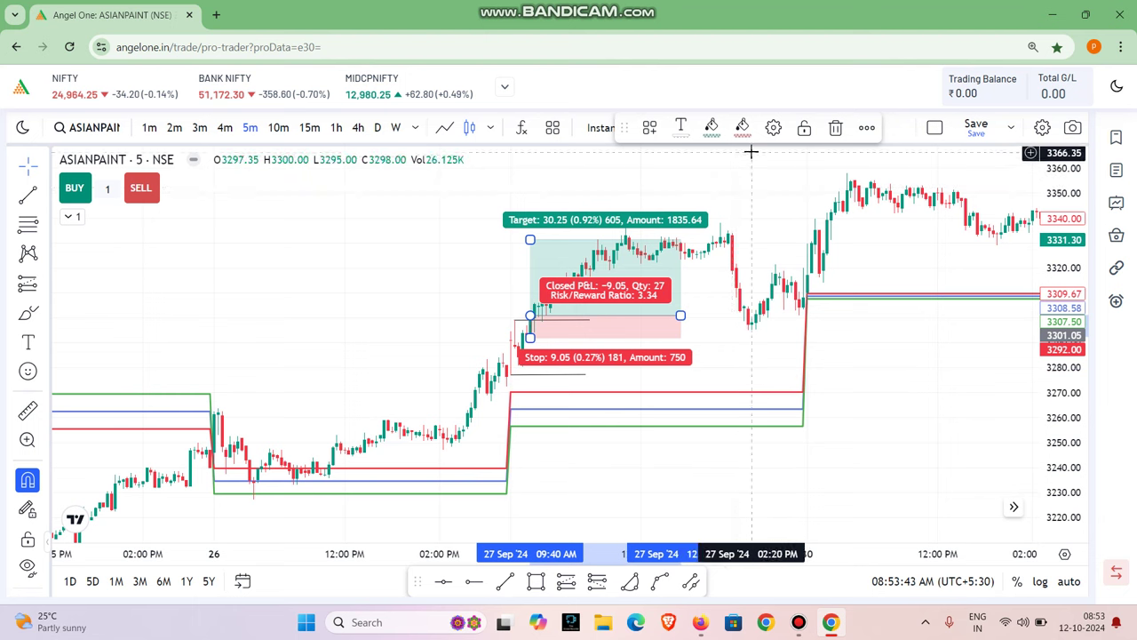
{"action": "key", "text": "Delete"}
{"action": "left_click", "coordinate": [512, 375]}
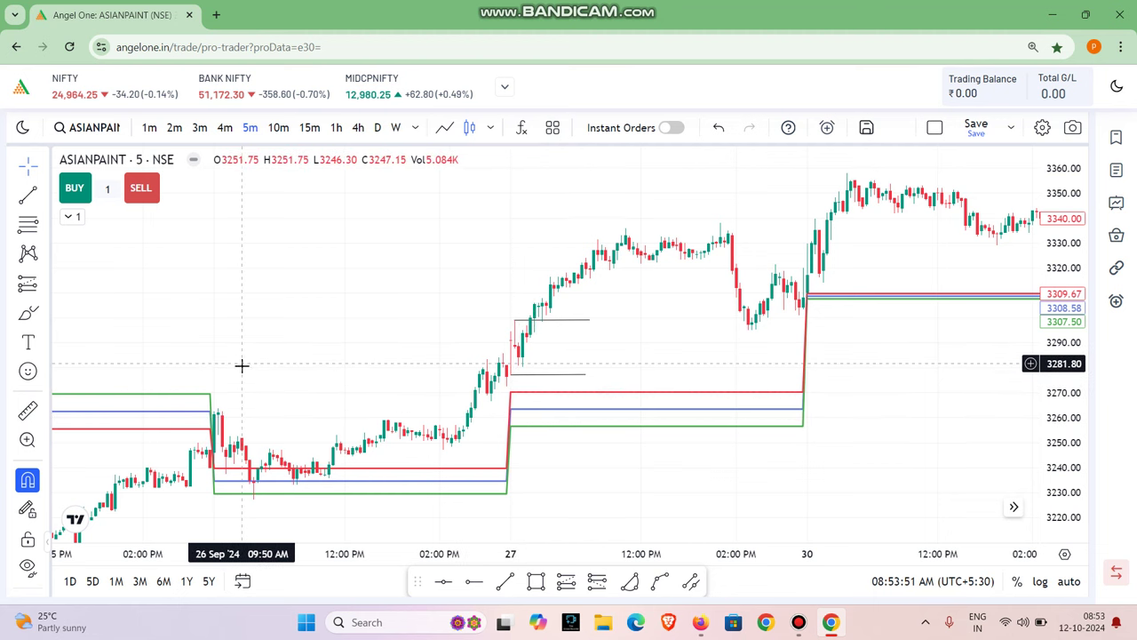
Examine the price action against the Central Pivot Range lines for the 26, 25 and 24 September sessions.
{"action": "left_click_drag", "start_coordinate": [241, 364], "coordinate": [347, 338]}
{"action": "left_click_drag", "start_coordinate": [238, 315], "coordinate": [601, 315]}
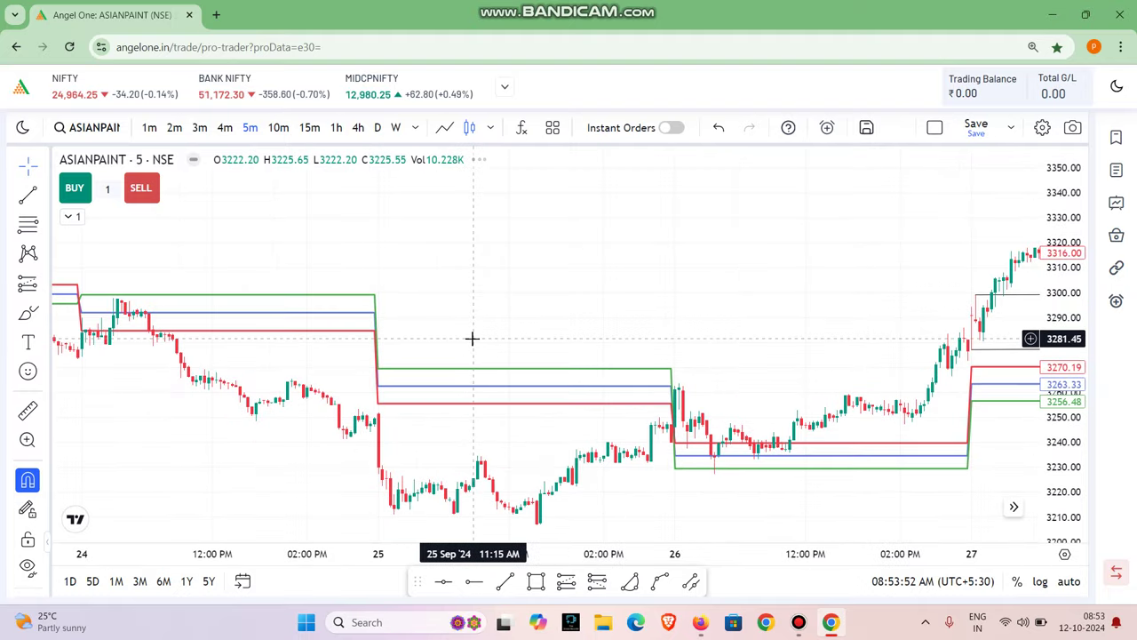
{"action": "left_click_drag", "start_coordinate": [459, 406], "coordinate": [480, 401]}
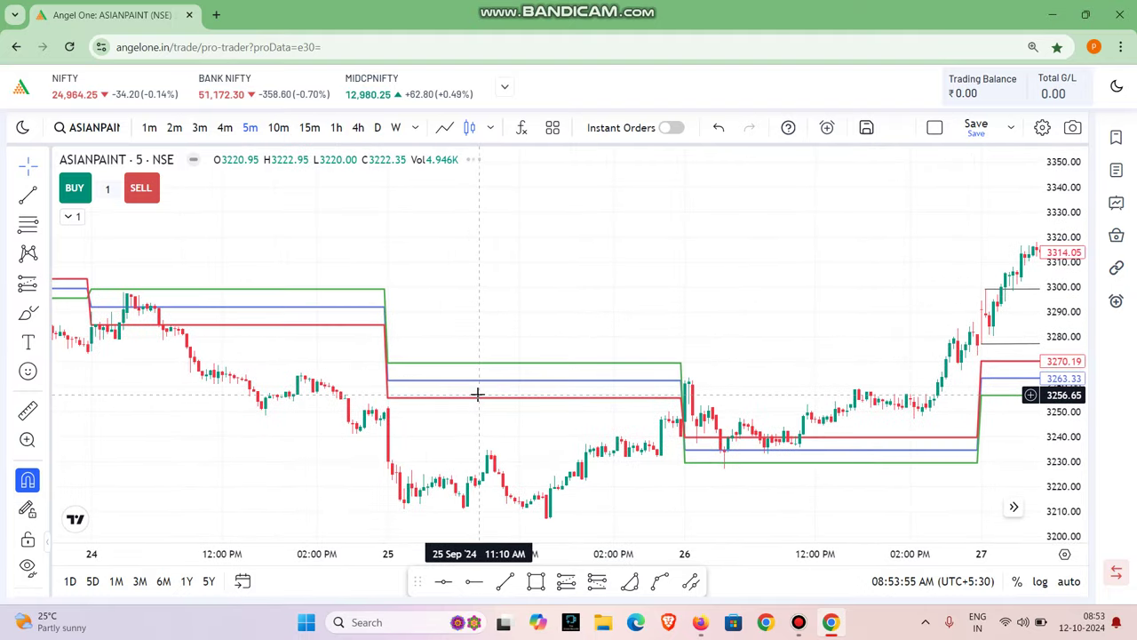
{"action": "scroll", "coordinate": [622, 424], "scroll_direction": "up", "scroll_amount": 3}
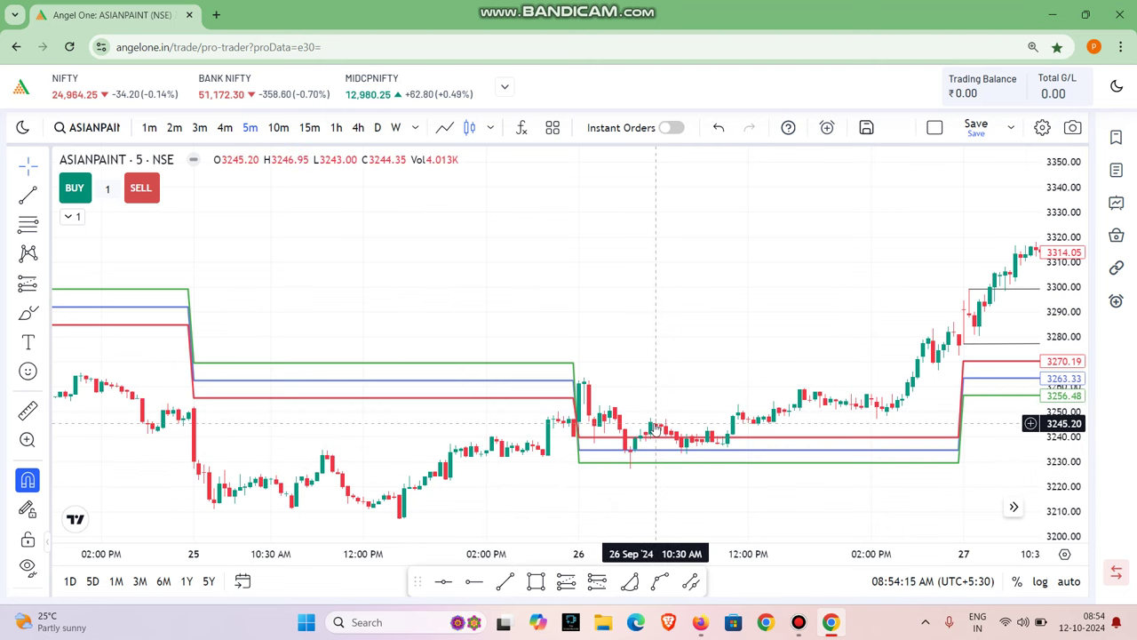
{"action": "left_click_drag", "start_coordinate": [340, 391], "coordinate": [554, 313]}
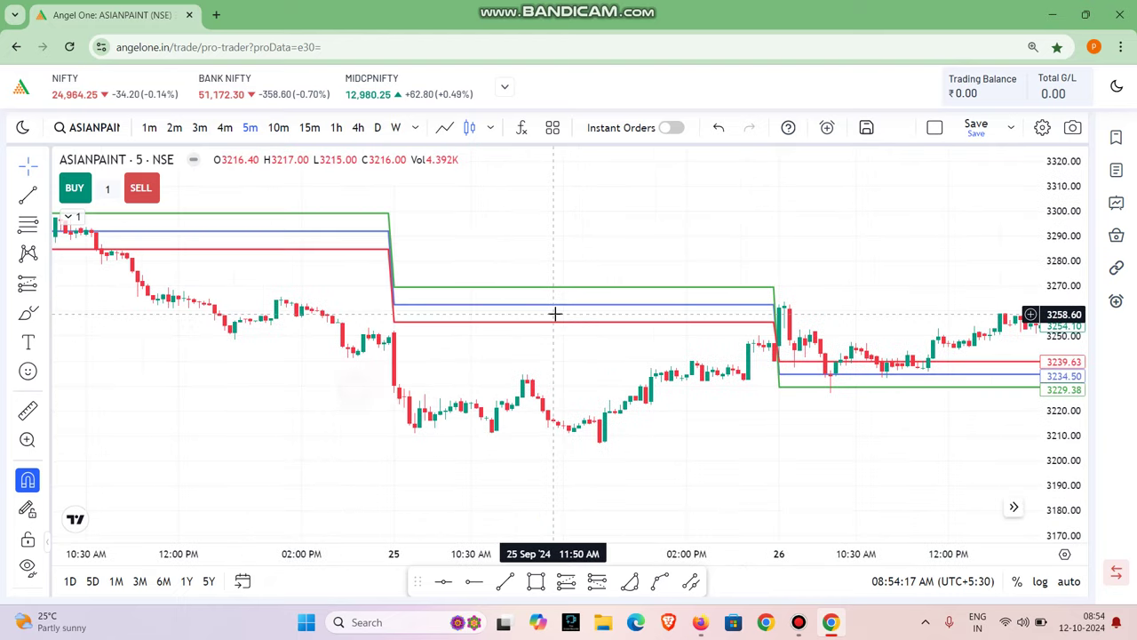